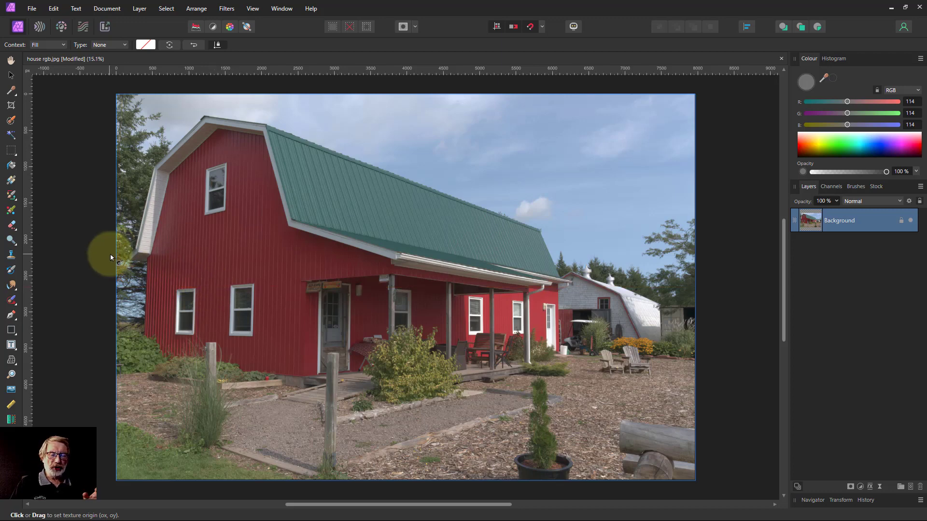
Add a new fill layer over the barn photo
left_click_drag(117, 236, 126, 225)
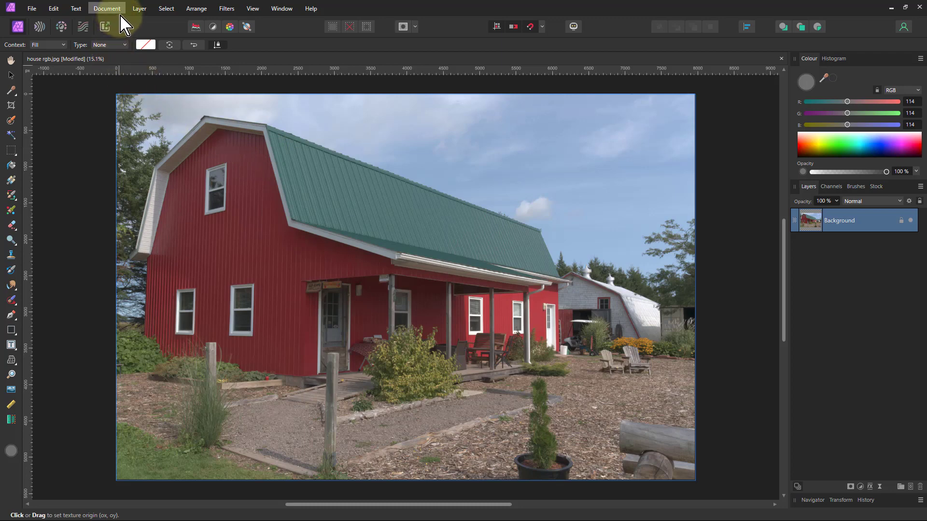
left_click(139, 9)
left_click(159, 86)
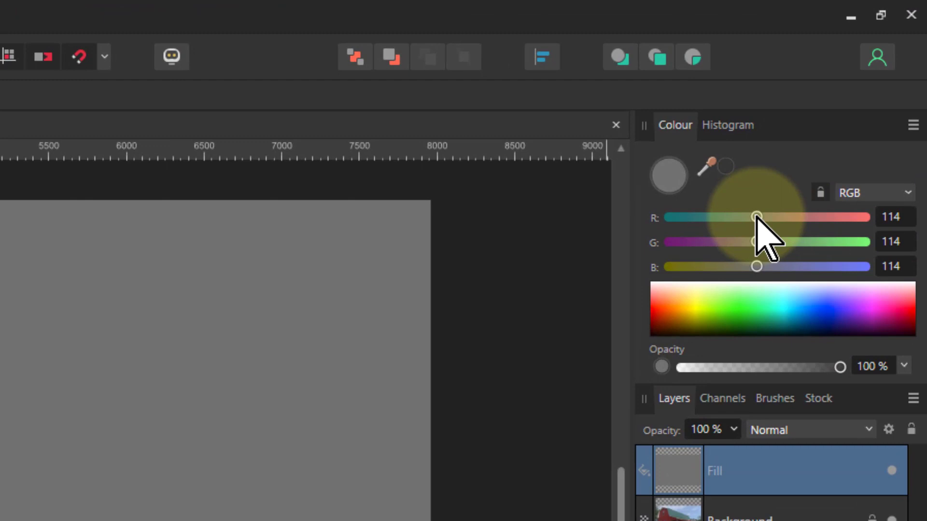
Try warm brown fill colours, pushing red to 255 and removing blue
left_click_drag(756, 216, 793, 218)
left_click_drag(757, 267, 728, 266)
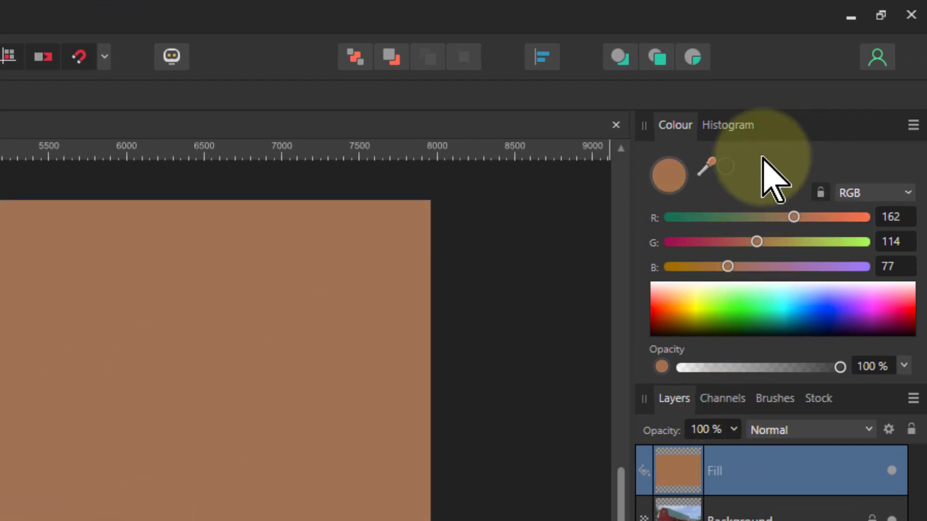
left_click_drag(796, 220, 865, 218)
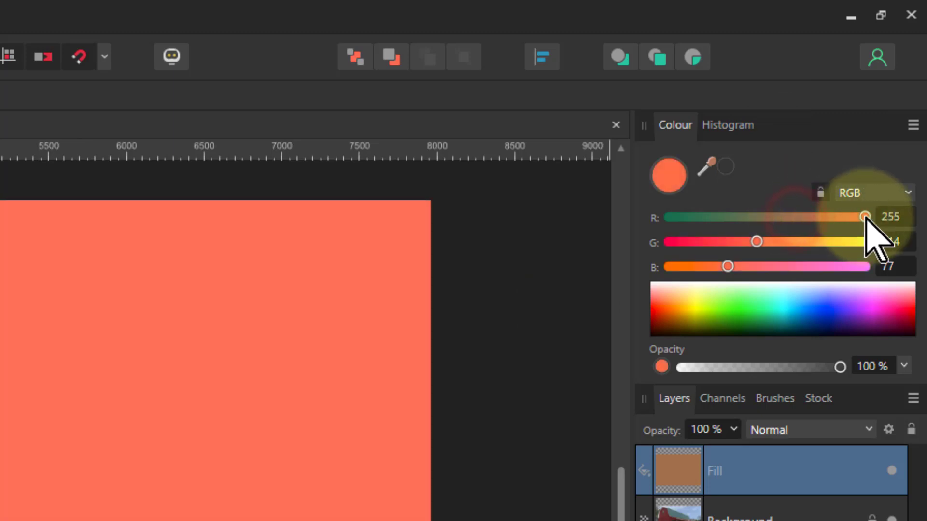
left_click_drag(728, 266, 623, 269)
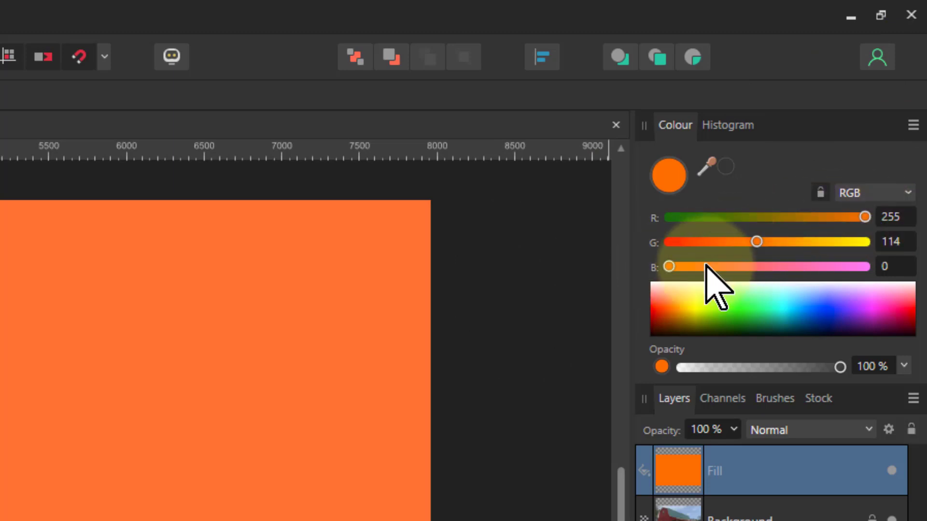
mouse_move(751, 244)
left_mouse_down()
mouse_move(691, 245)
mouse_move(821, 251)
mouse_move(768, 250)
left_mouse_up()
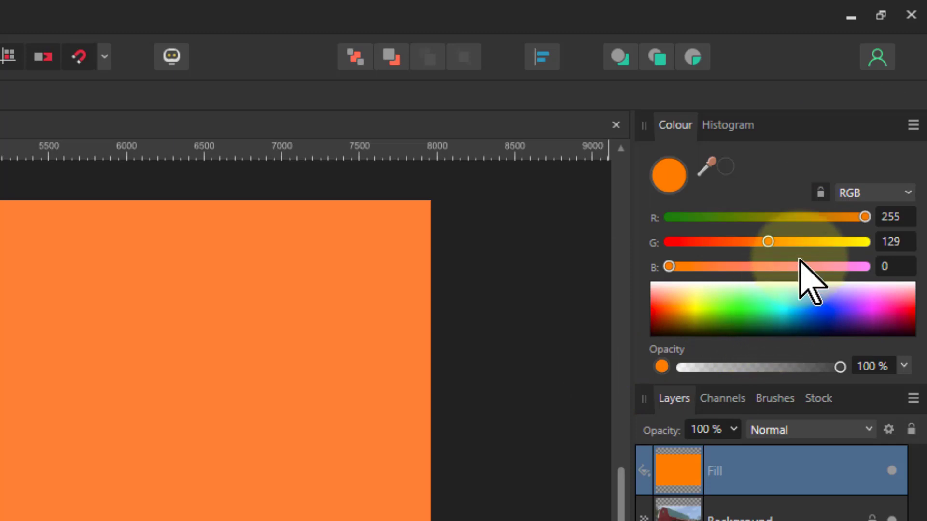
left_click_drag(864, 218, 827, 219)
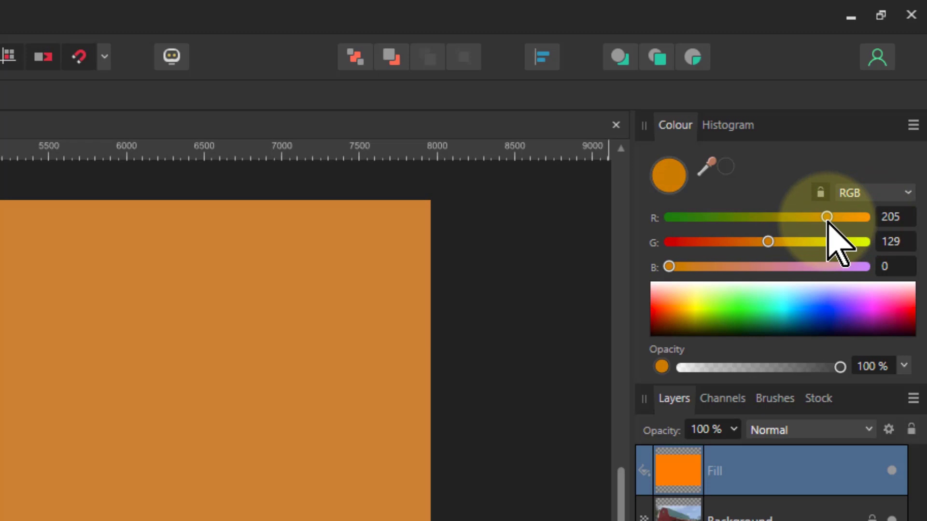
left_click_drag(669, 266, 718, 268)
Settle the fill colour on greyish mauve, R136 G129 B130
left_click_drag(828, 217, 807, 218)
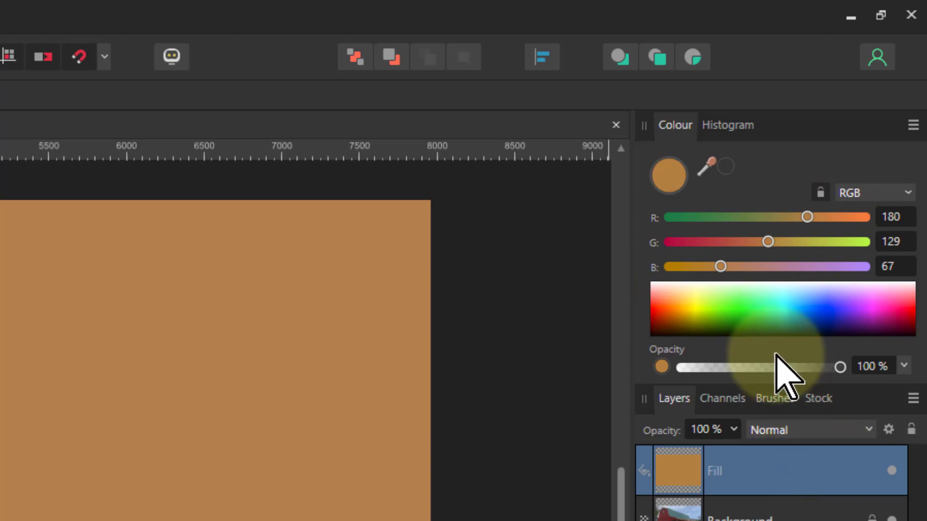
left_click_drag(729, 270, 751, 285)
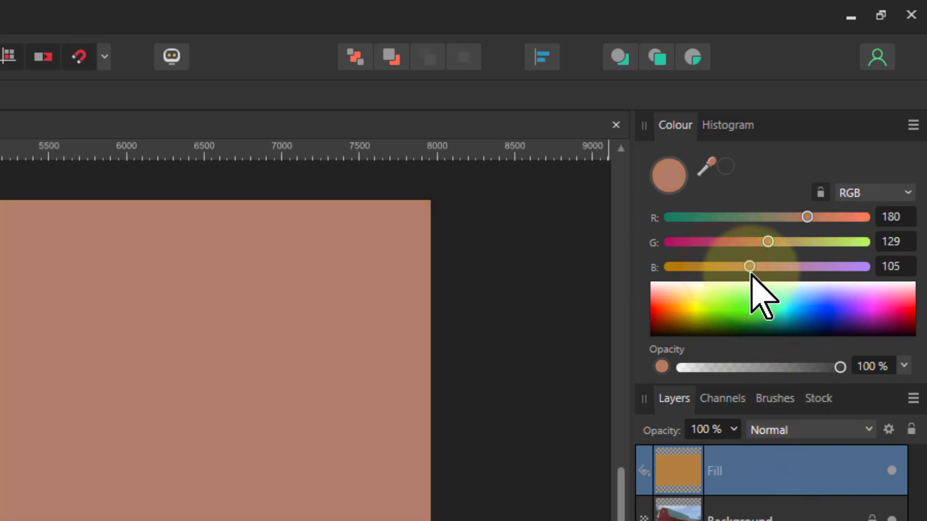
left_click_drag(809, 217, 771, 220)
left_click_drag(751, 269, 766, 270)
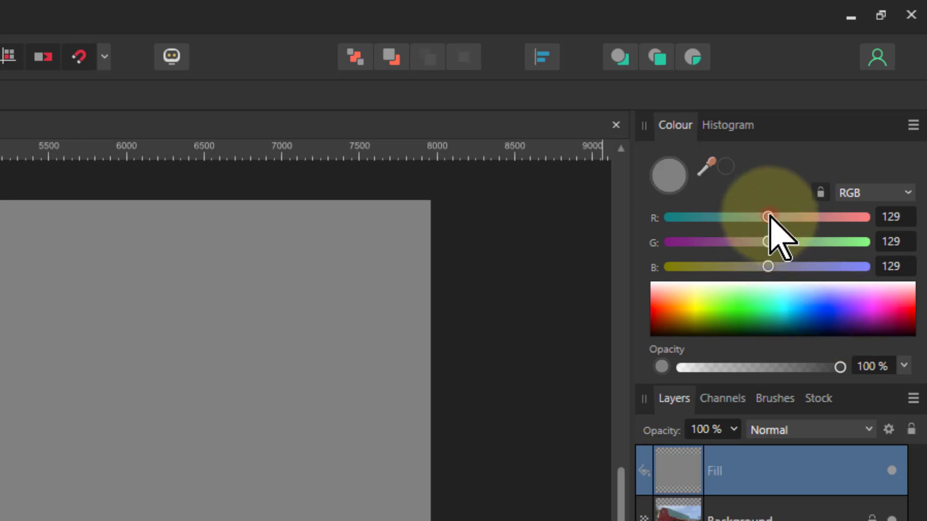
left_click_drag(769, 217, 875, 217)
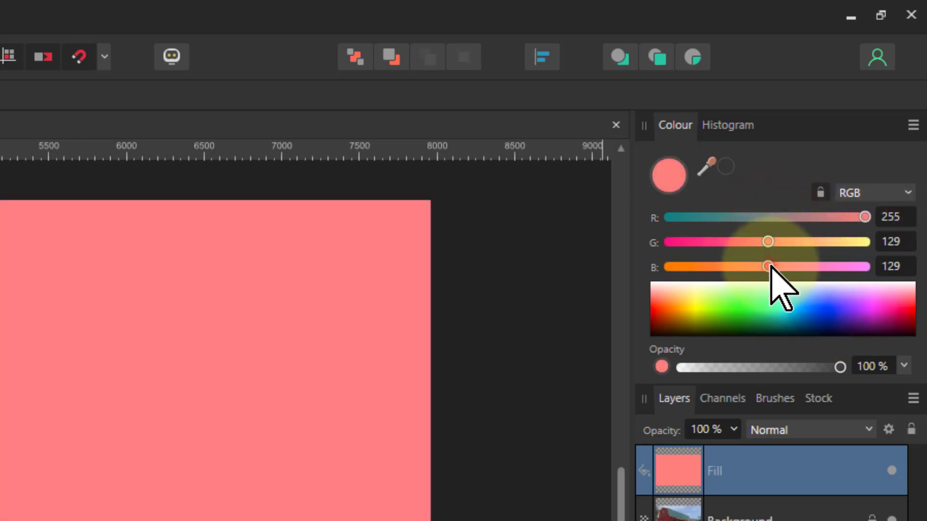
mouse_move(768, 266)
left_mouse_down()
mouse_move(671, 273)
mouse_move(648, 252)
mouse_move(771, 282)
left_mouse_up()
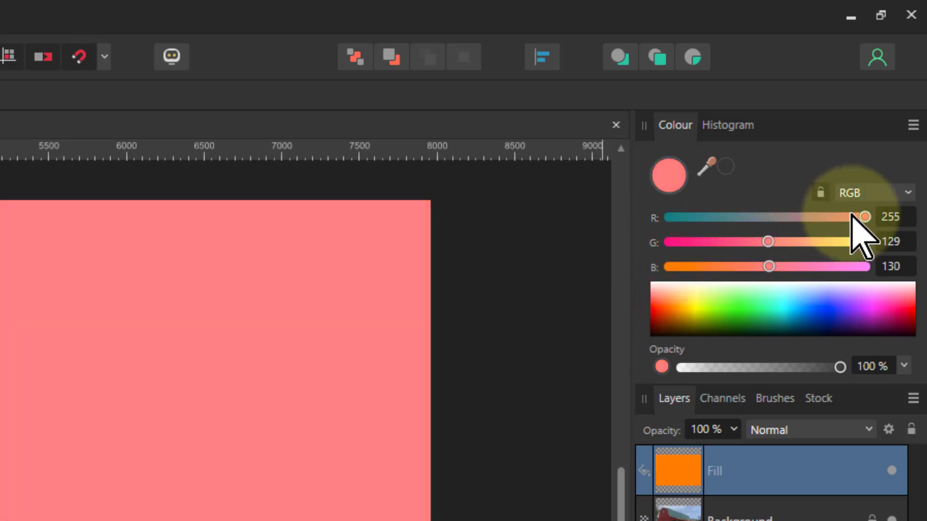
left_click_drag(864, 217, 773, 217)
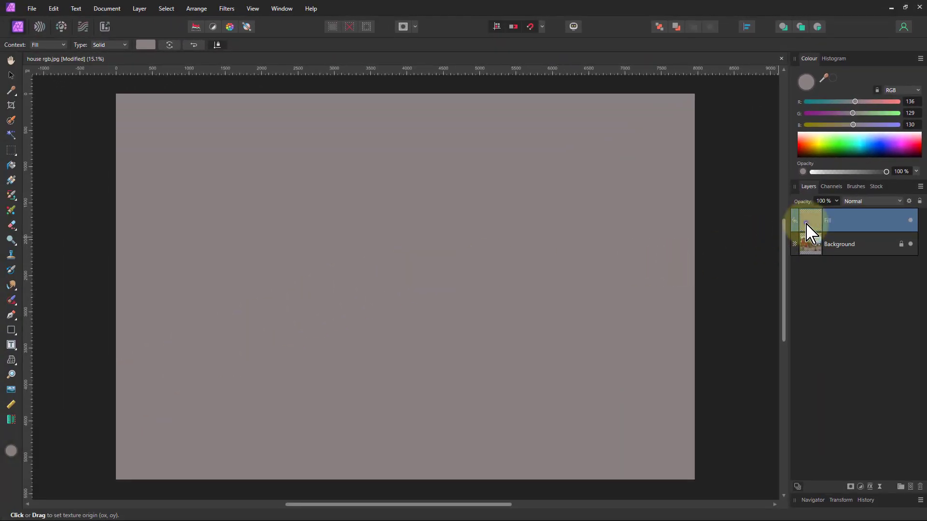
Delete the Fill layer, leaving only the Background
right_click(807, 224)
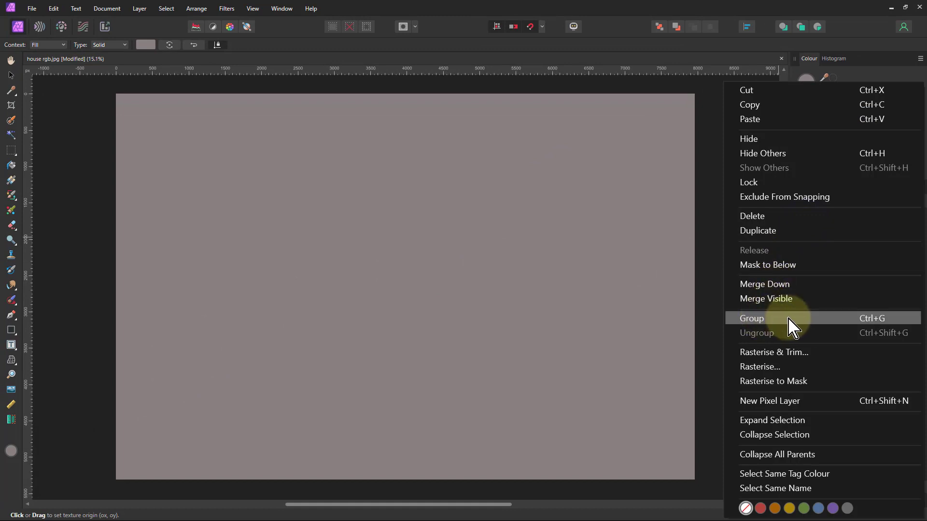
left_click(756, 217)
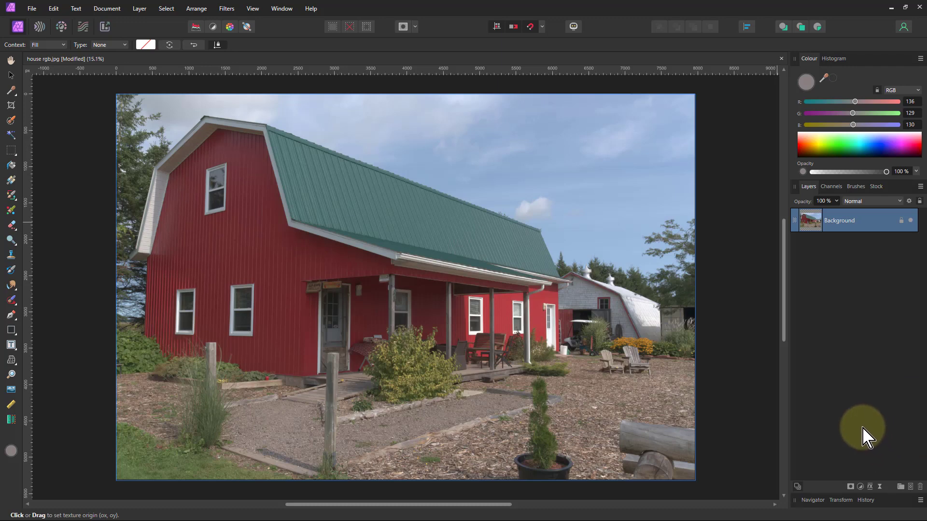
Add a Live Procedural Texture filter with one equation zeroing the red channel
left_click(879, 487)
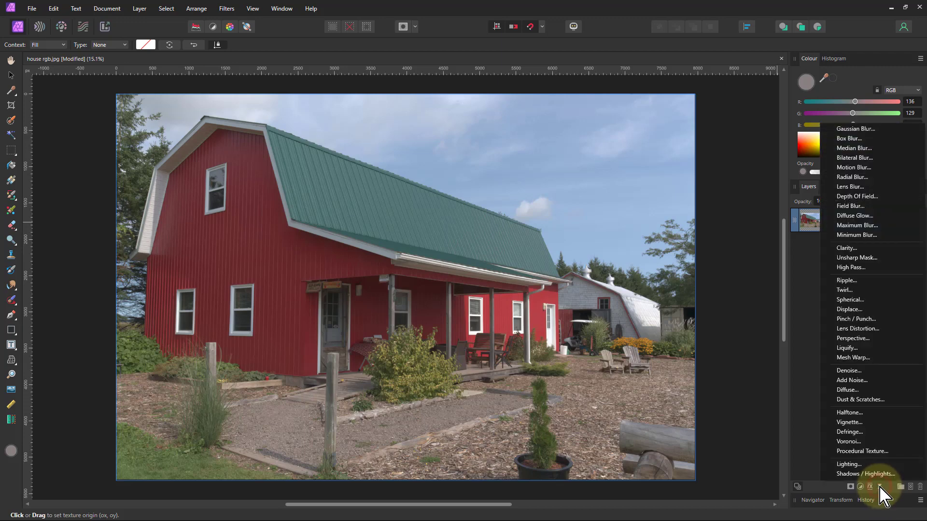
left_click(852, 452)
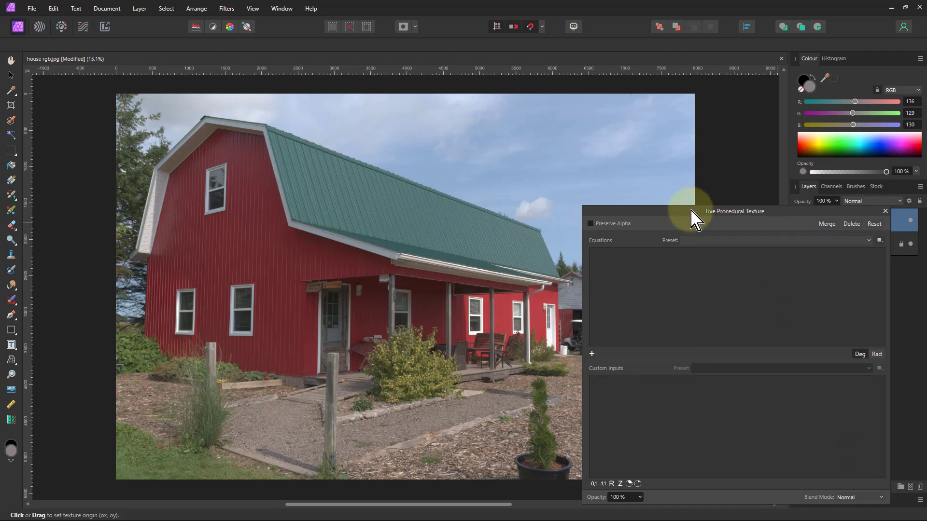
left_click_drag(692, 210, 721, 200)
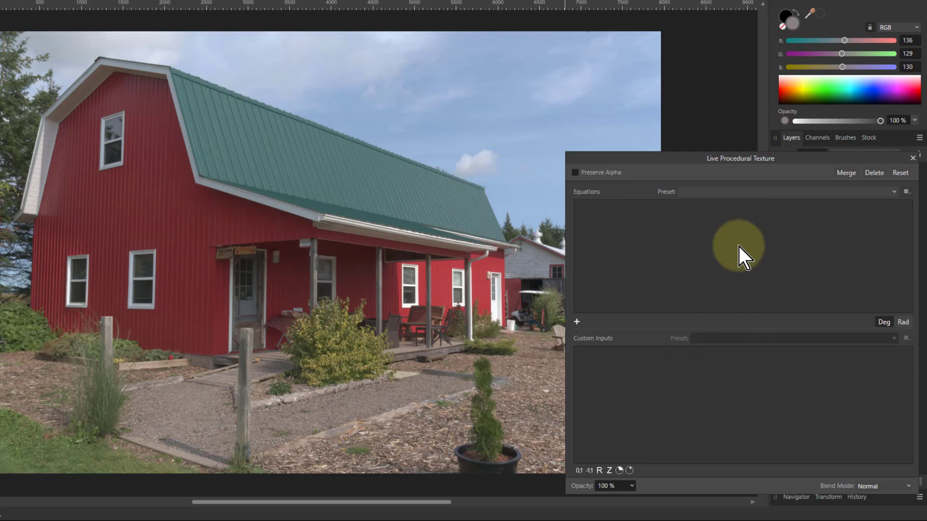
left_click(576, 321)
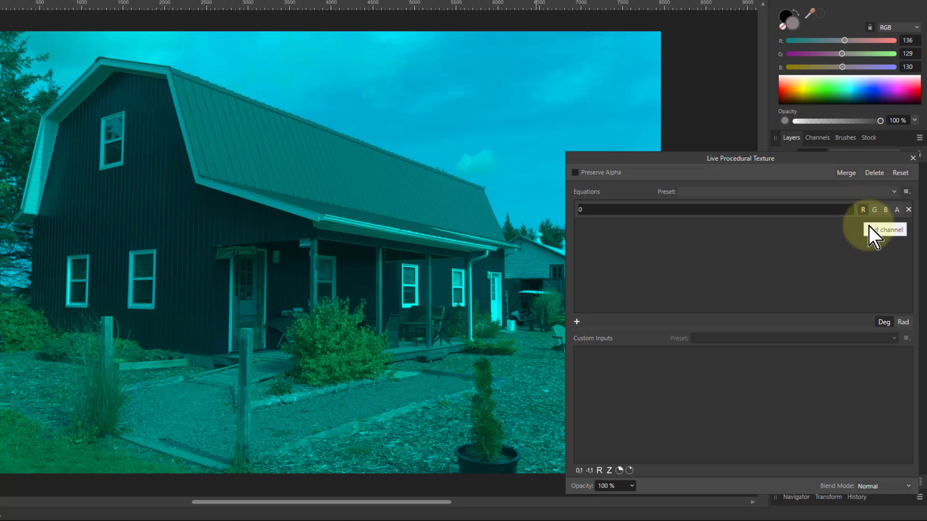
Change the red-channel equation to 1, then R, and finally G
left_click(586, 211)
type("1")
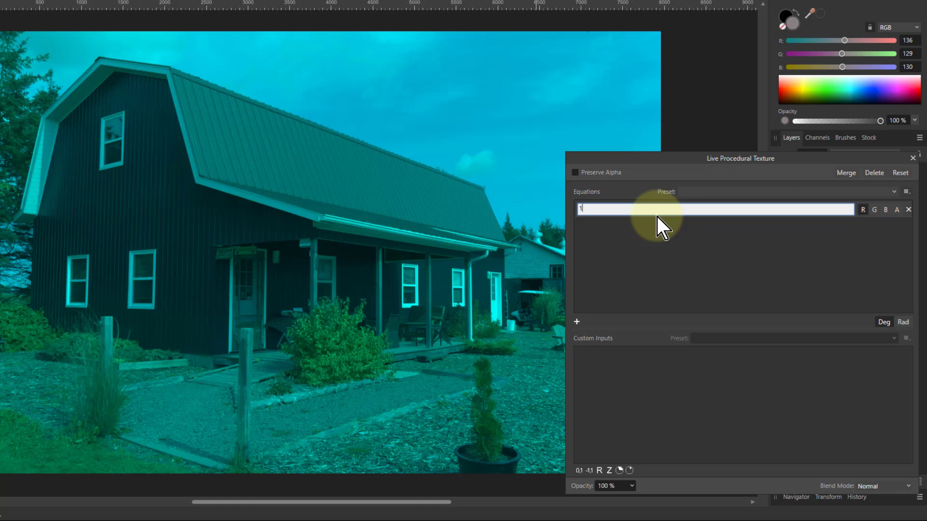
key("Return")
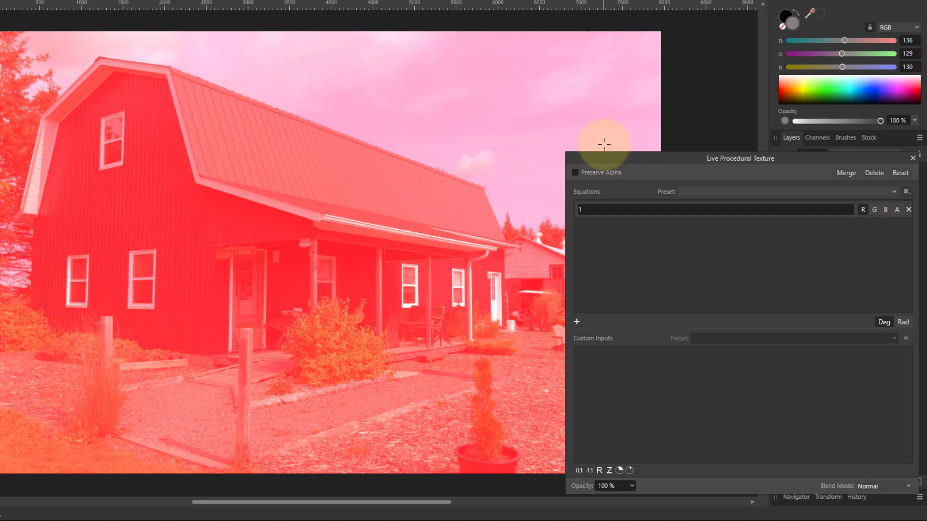
left_click(590, 213)
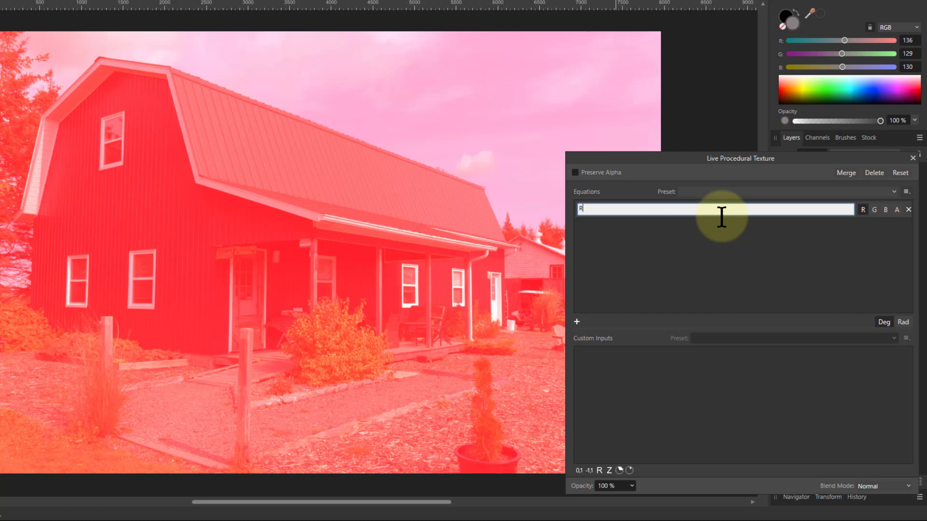
key("Return")
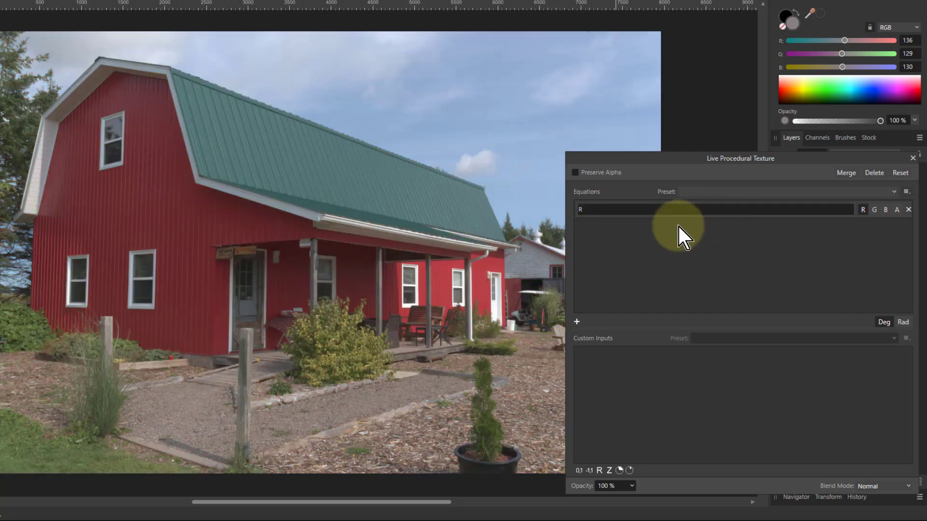
left_click(613, 209)
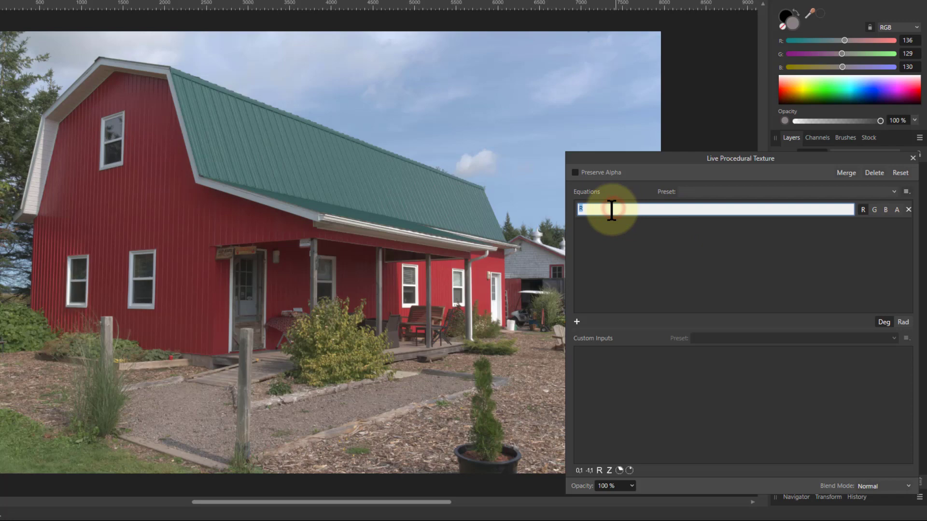
key("Return")
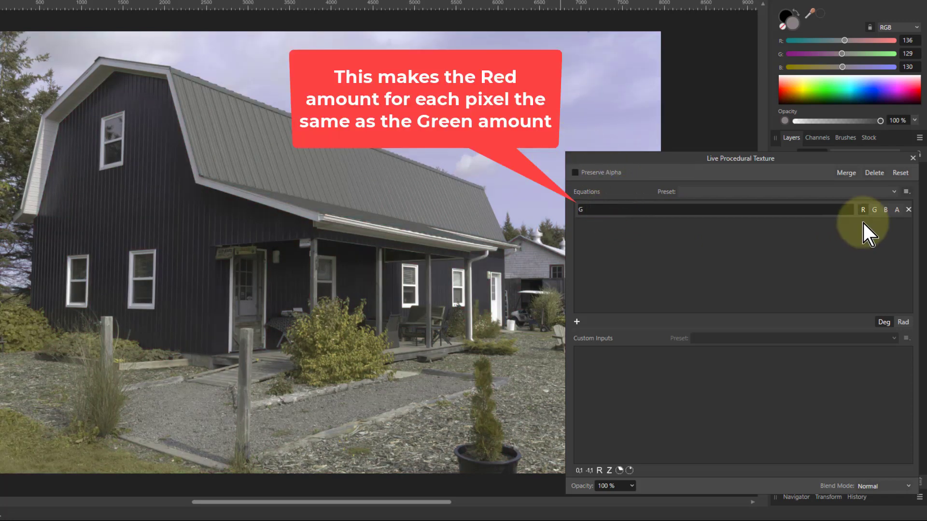
Add a second equation setting the green channel to R
left_click(578, 323)
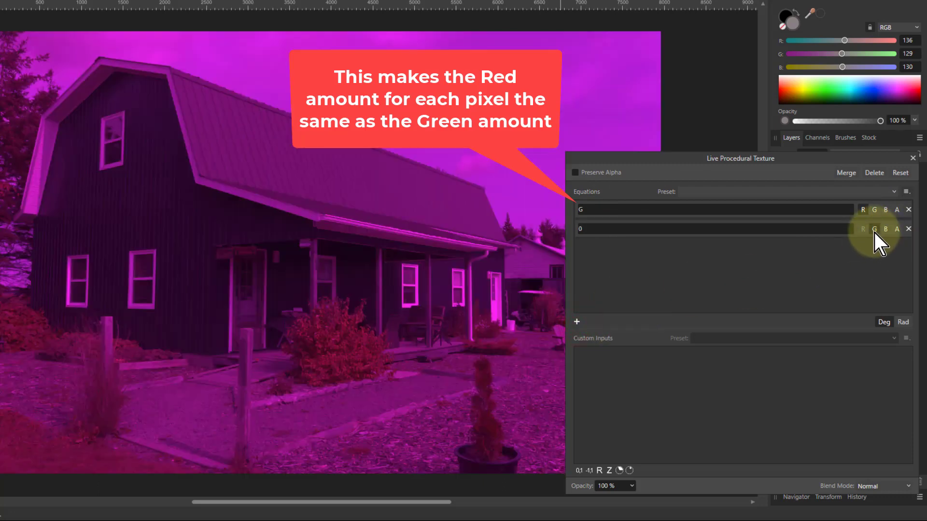
left_click(606, 229)
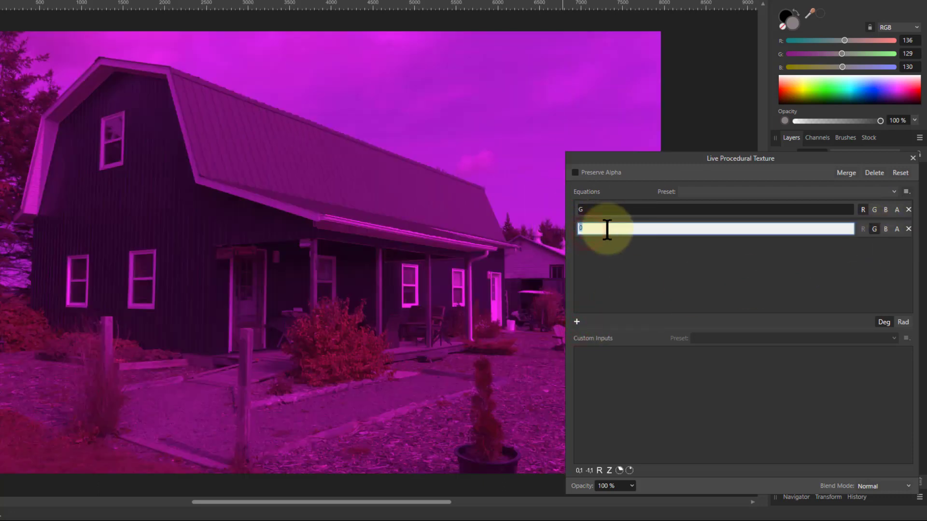
type("R")
key("Return")
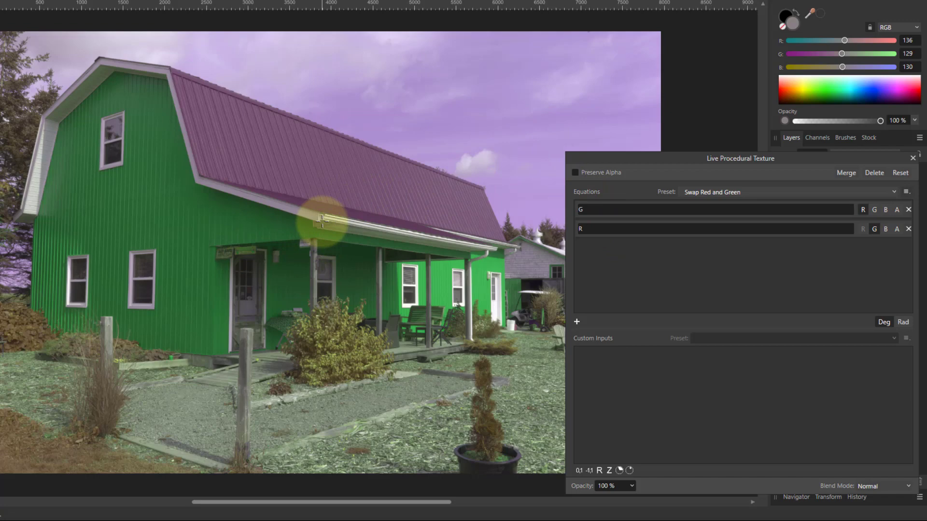
Remove the second equation and set the first to 1 on red, green and blue
left_click(909, 229)
double_click(592, 210)
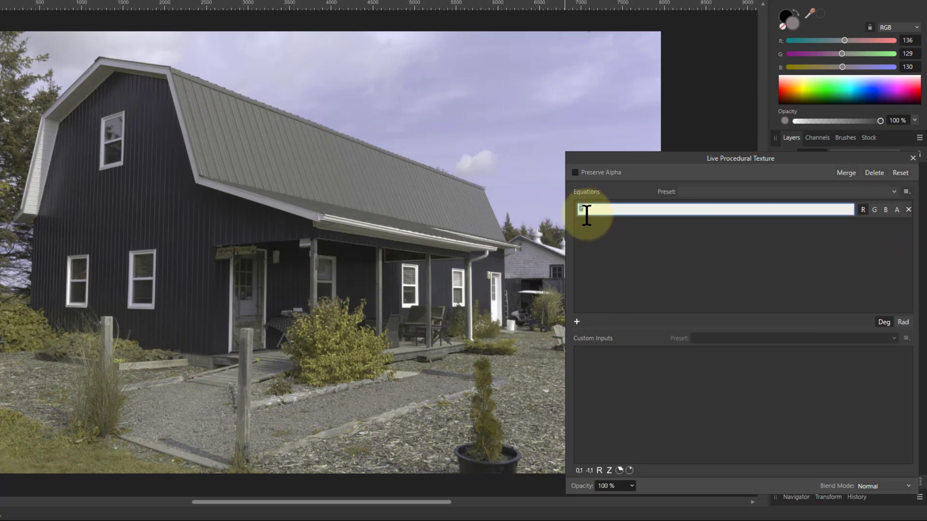
type("1")
key("Return")
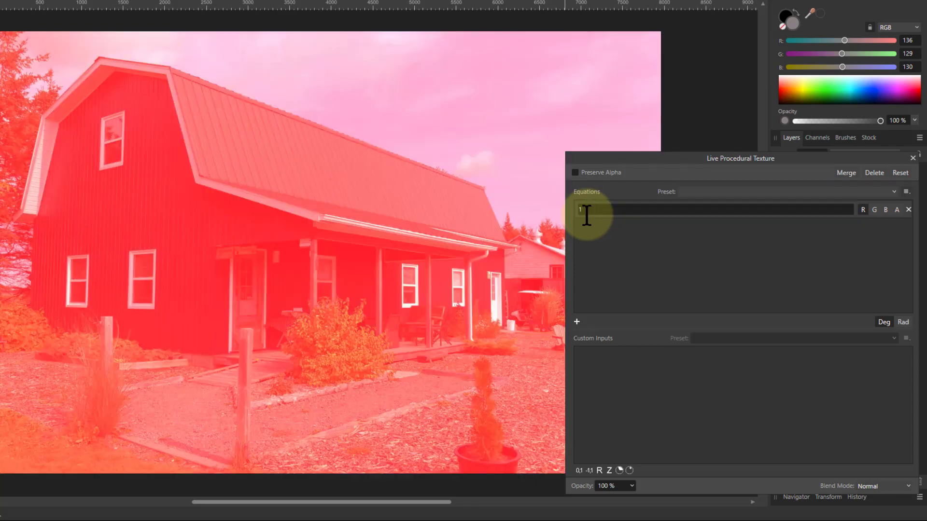
left_click(875, 211)
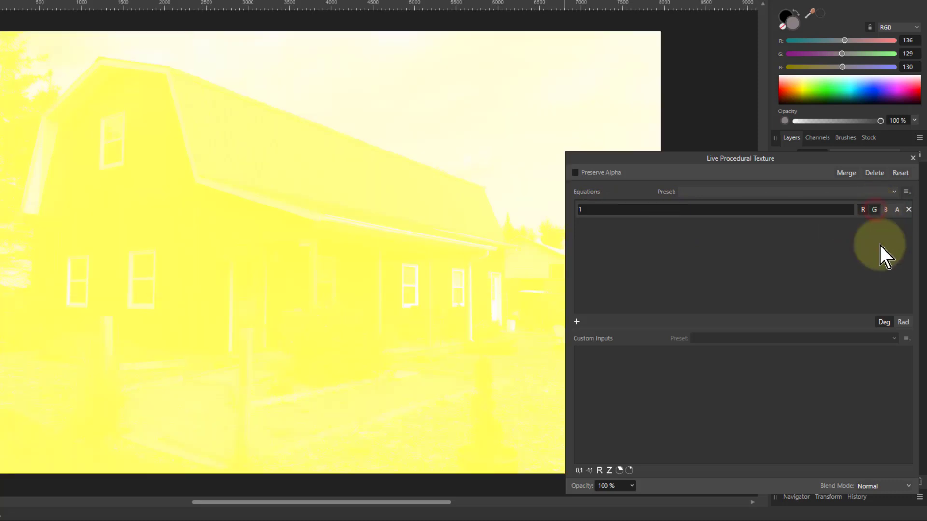
left_click(886, 209)
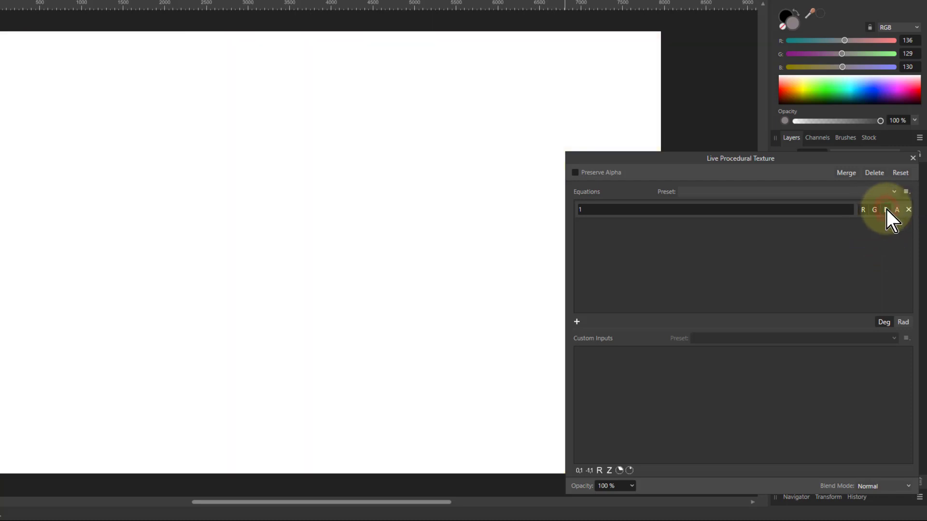
Change the equation to 0 and turn off the R, G and B channels
left_click(588, 212)
double_click(588, 213)
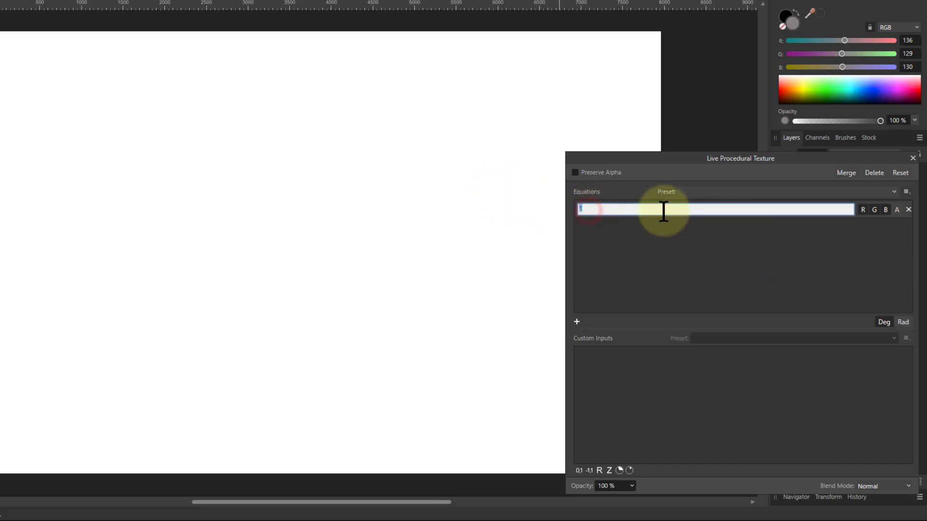
type("0")
key("Return")
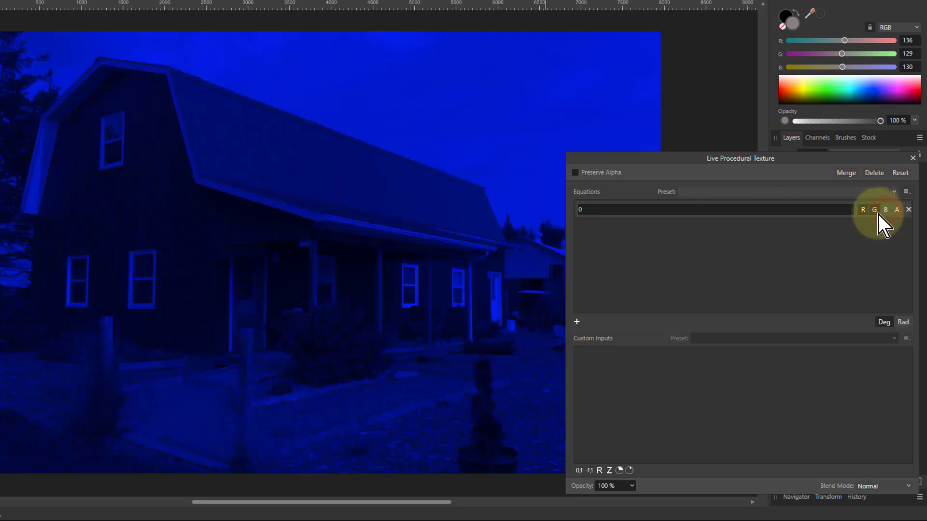
left_click(874, 211)
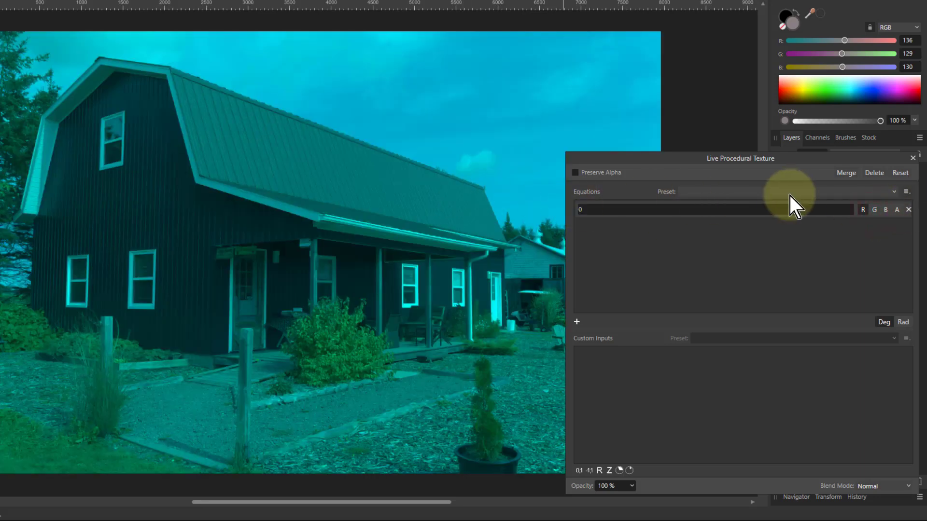
left_click(863, 211)
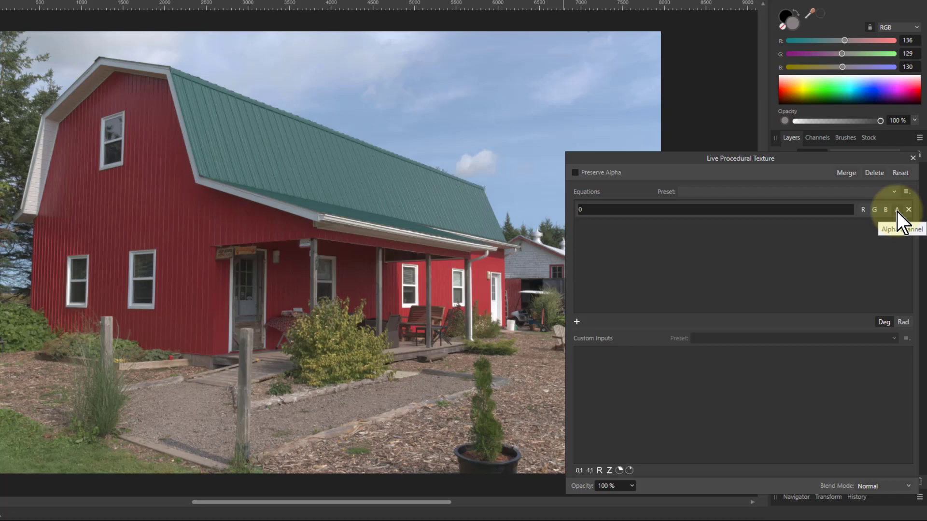
Apply a constant 0.5 equation to the alpha channel for half opacity
left_click(897, 210)
left_click(598, 208)
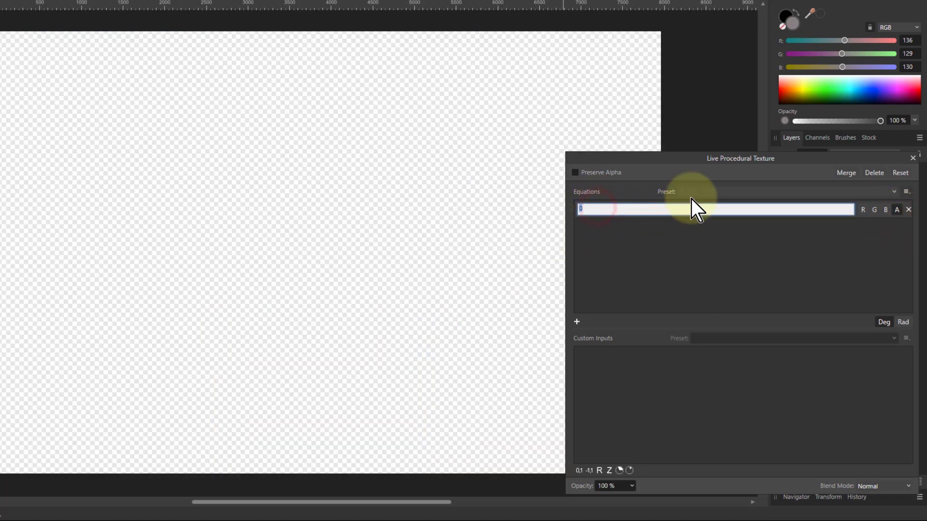
type("0.5")
key("Return")
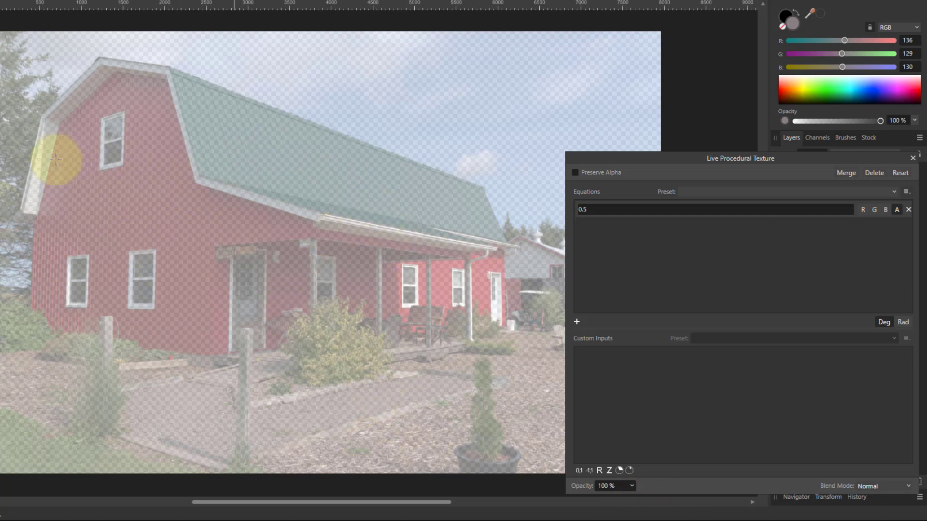
left_click(158, 205)
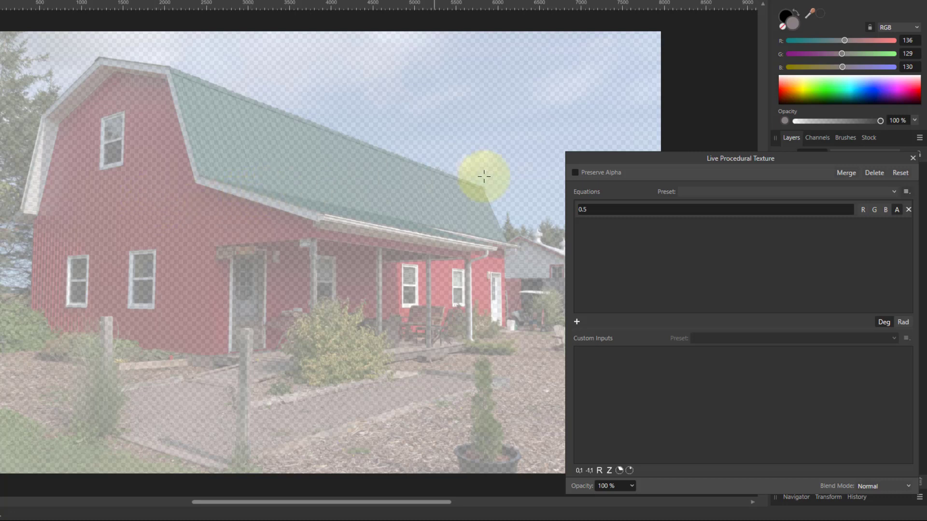
Set the equation to max(R,G,B) on R, G and B instead of alpha
left_click(613, 213)
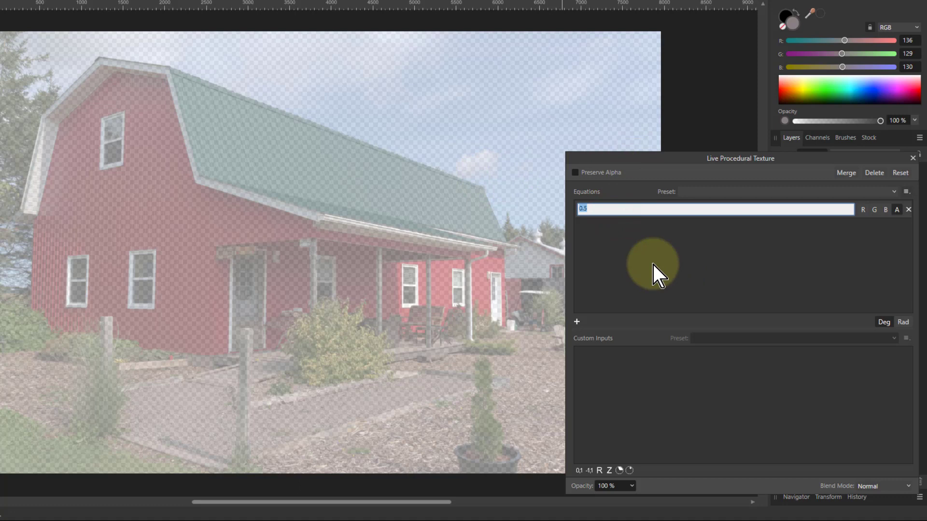
type("max(R,G,B)")
key("Return")
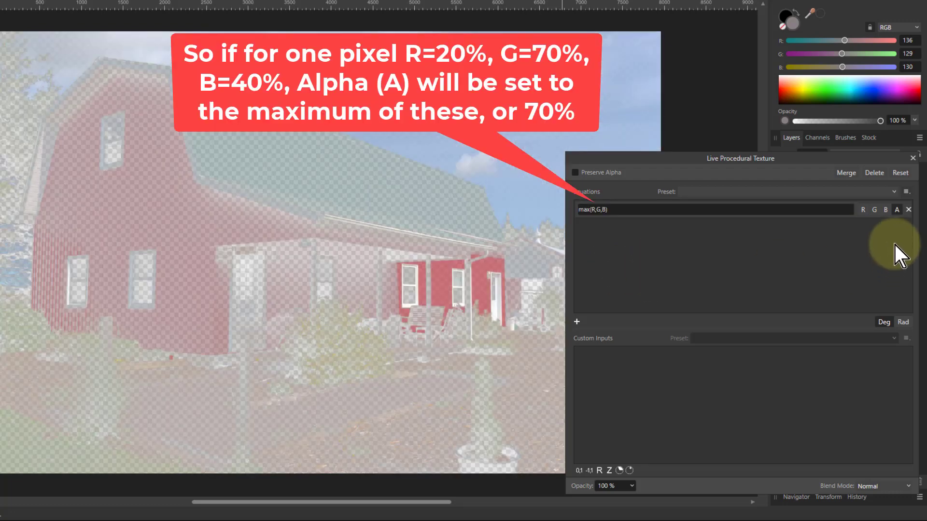
left_click(897, 210)
left_click(863, 210)
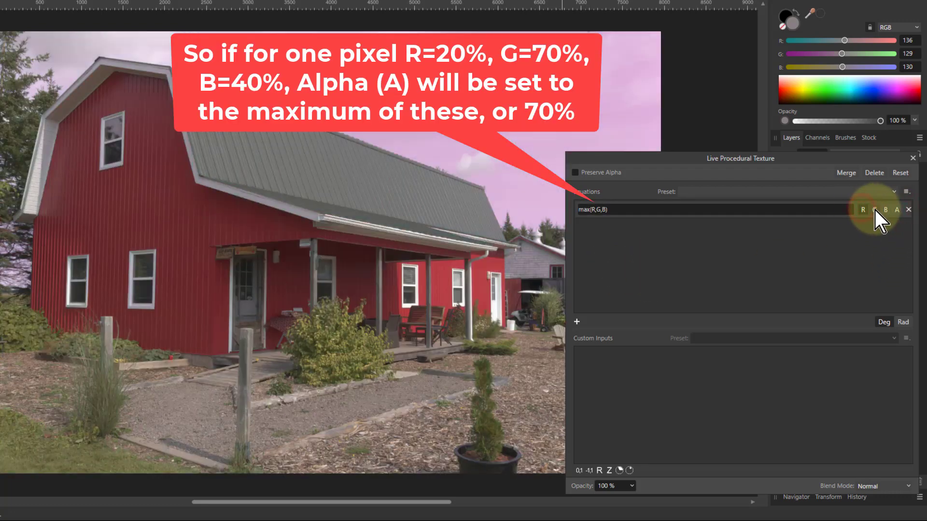
left_click(874, 209)
left_click(886, 210)
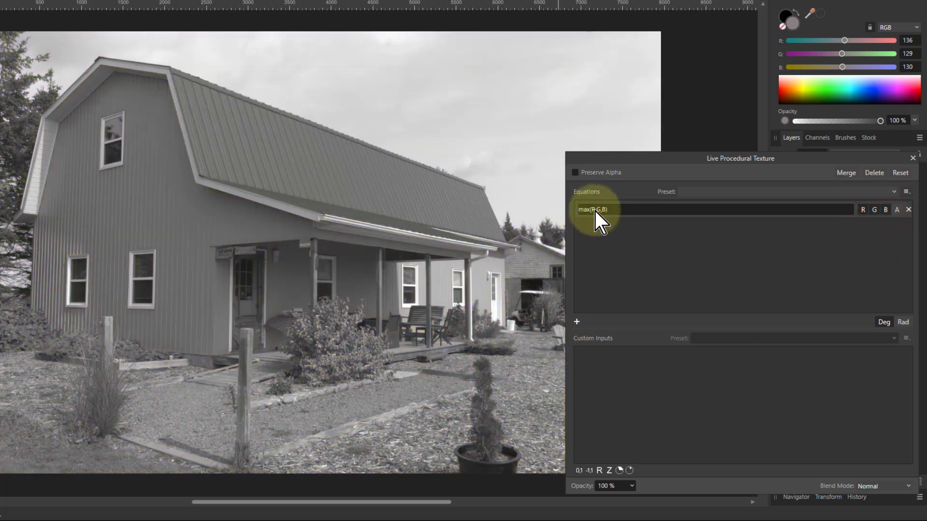
Append -min(R,G,B) so the equation reads max(R,G,B)-min(R,G,B)
left_click(616, 210)
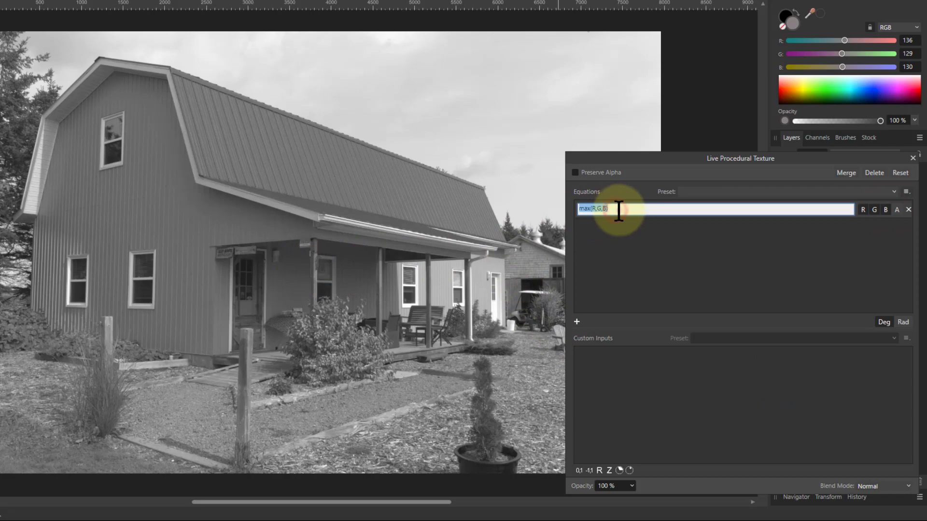
left_click(618, 210)
type("-min(R,G")
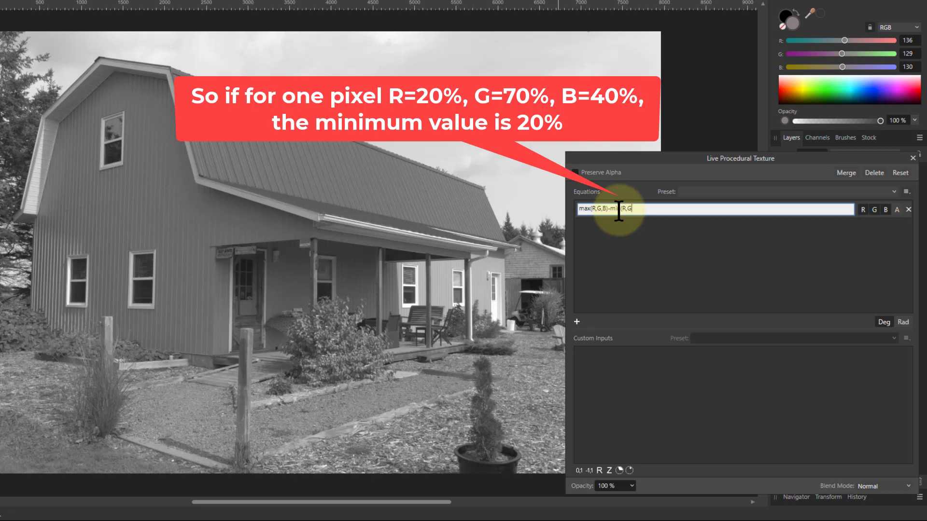
type(",B)")
key("Return")
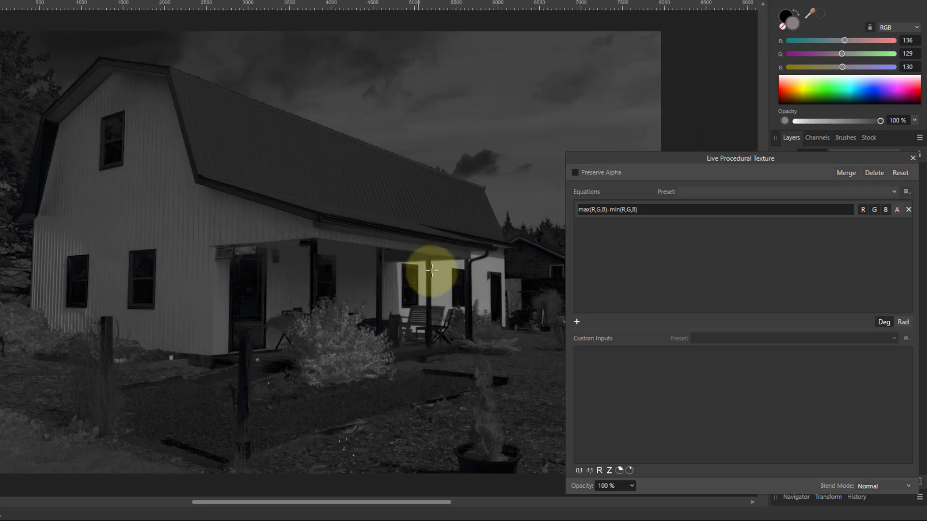
left_click_drag(815, 166, 815, 195)
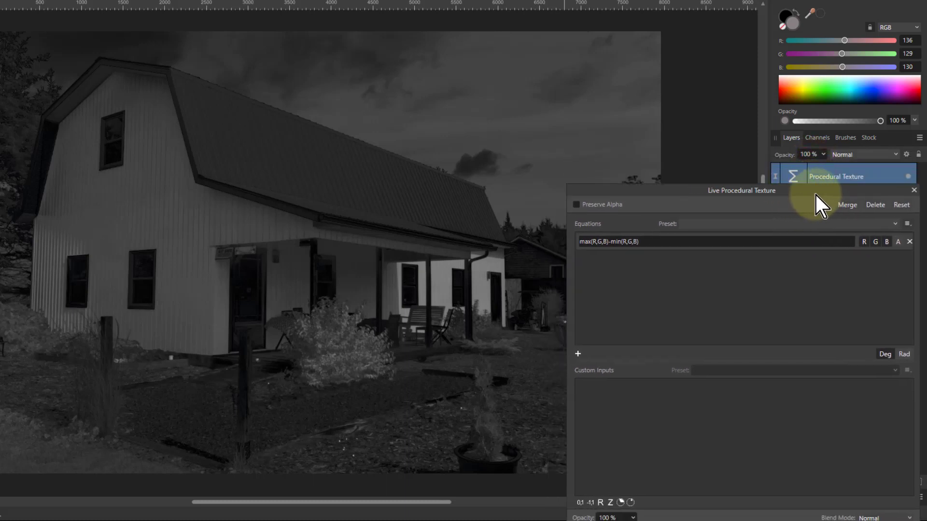
left_click(908, 176)
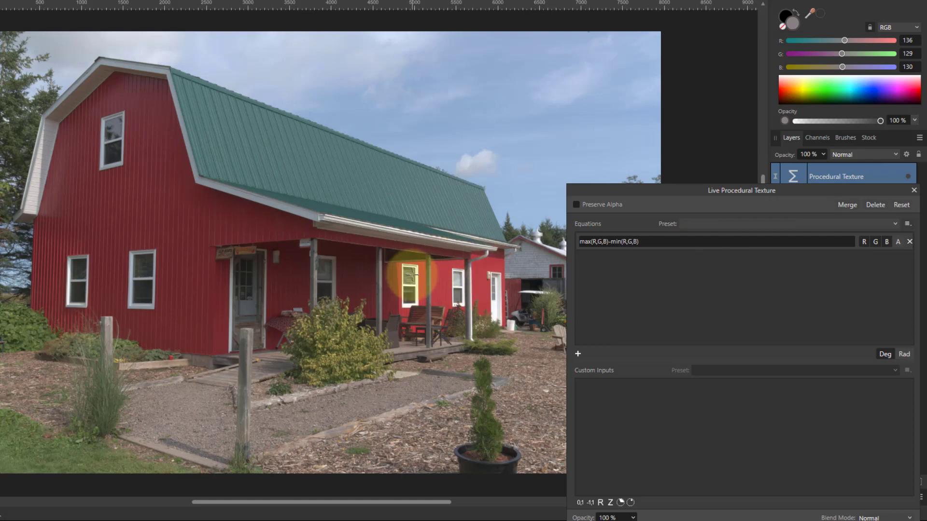
left_click(909, 178)
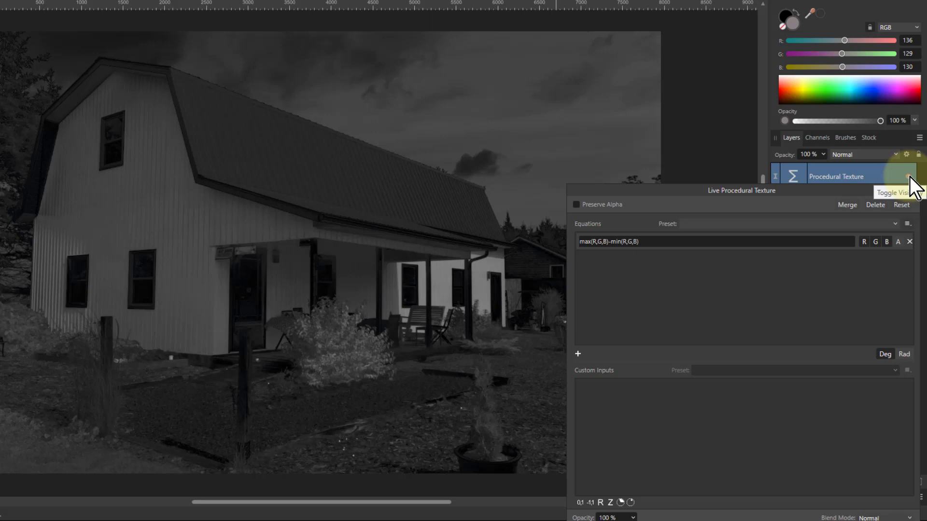
left_click(908, 177)
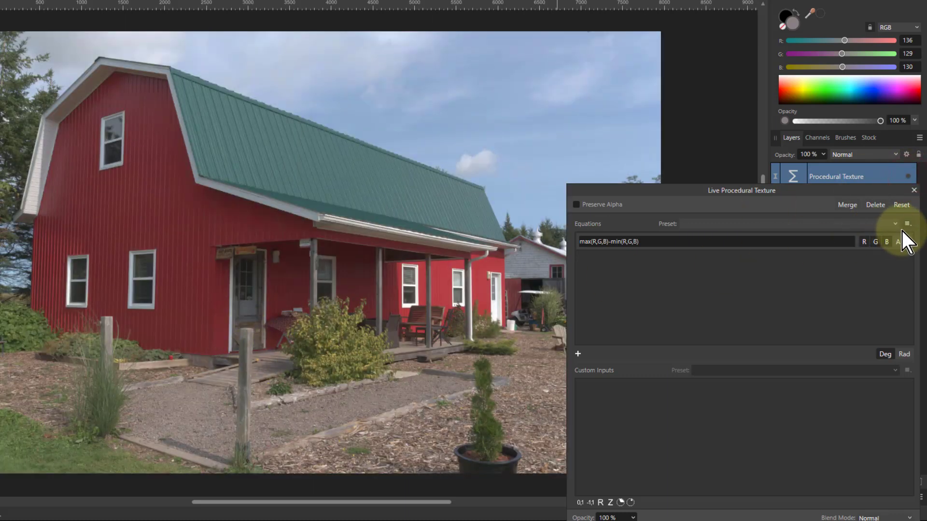
left_click(908, 177)
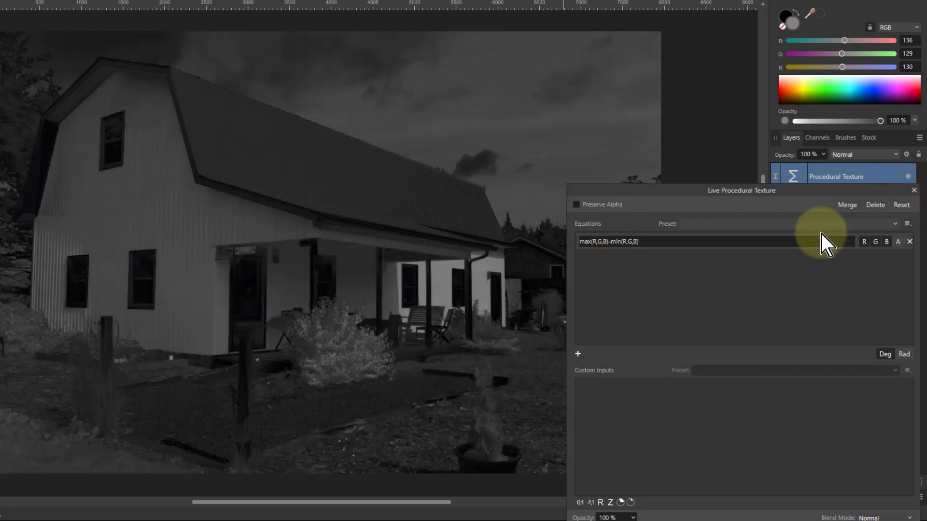
Switch the max-min formula from the R, G and B channels to alpha only
left_click(864, 241)
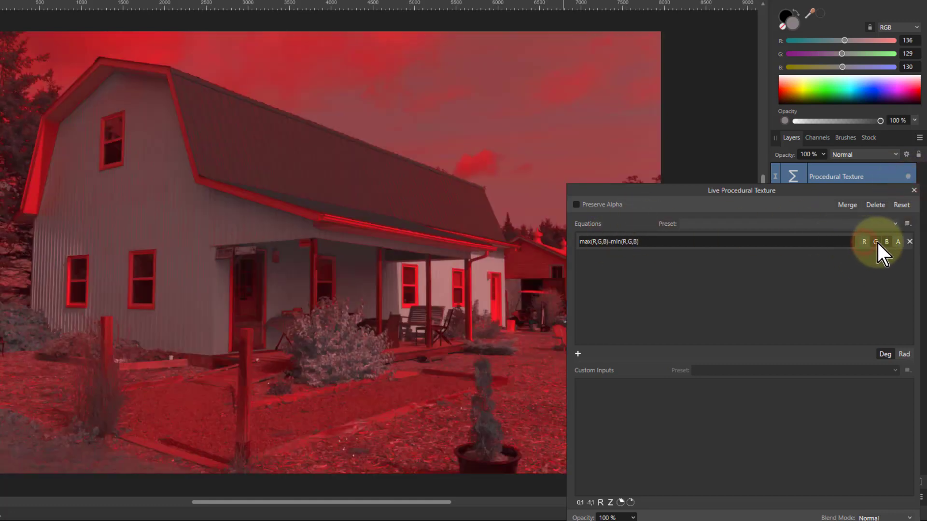
left_click(876, 242)
left_click(886, 242)
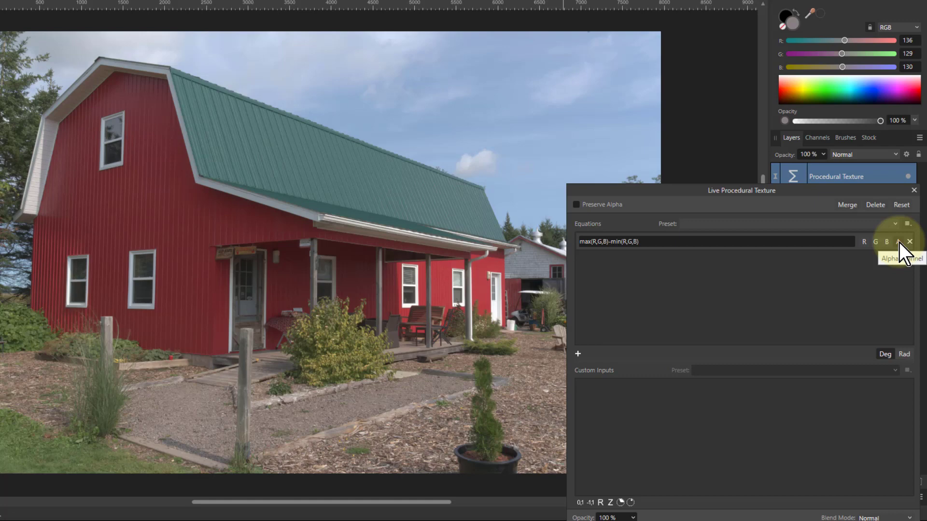
left_click(898, 242)
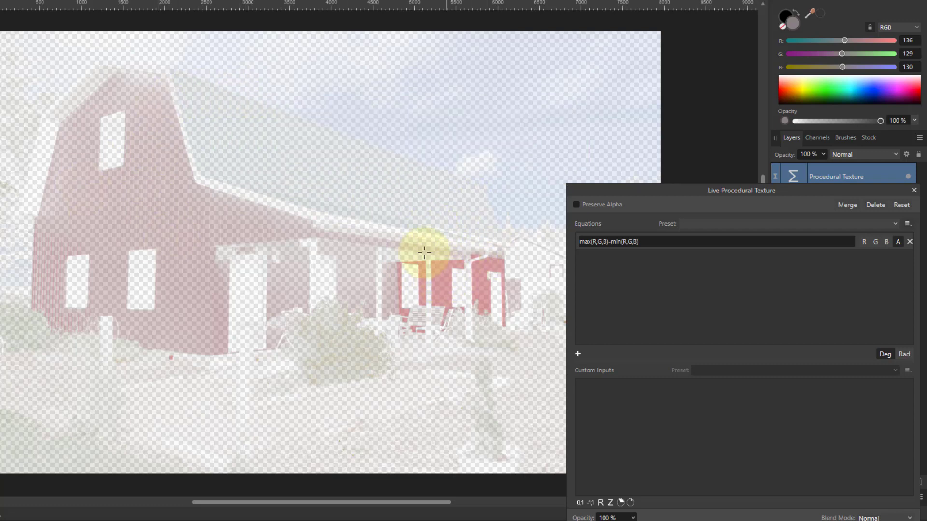
Close the texture settings, add Curves on the Background layer, and nest the Procedural Texture inside it
left_click_drag(690, 193, 460, 140)
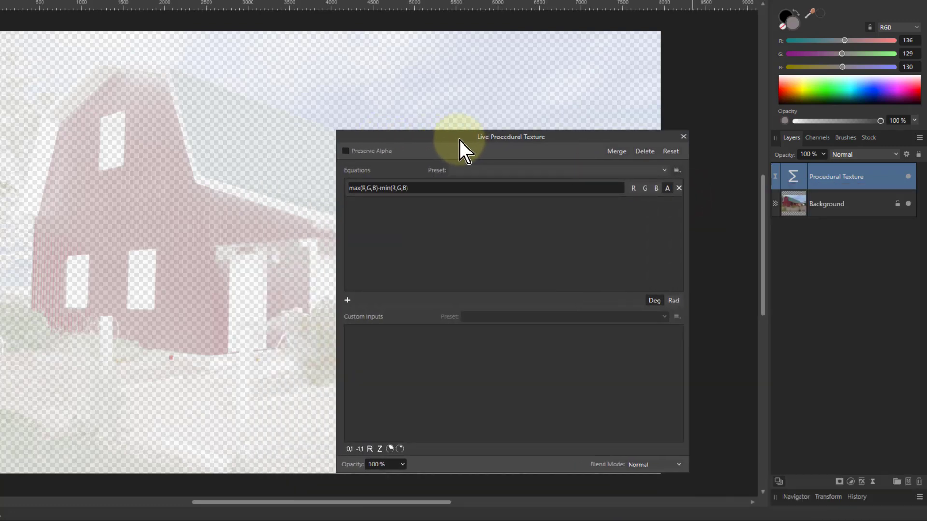
left_click(684, 136)
left_click(798, 201)
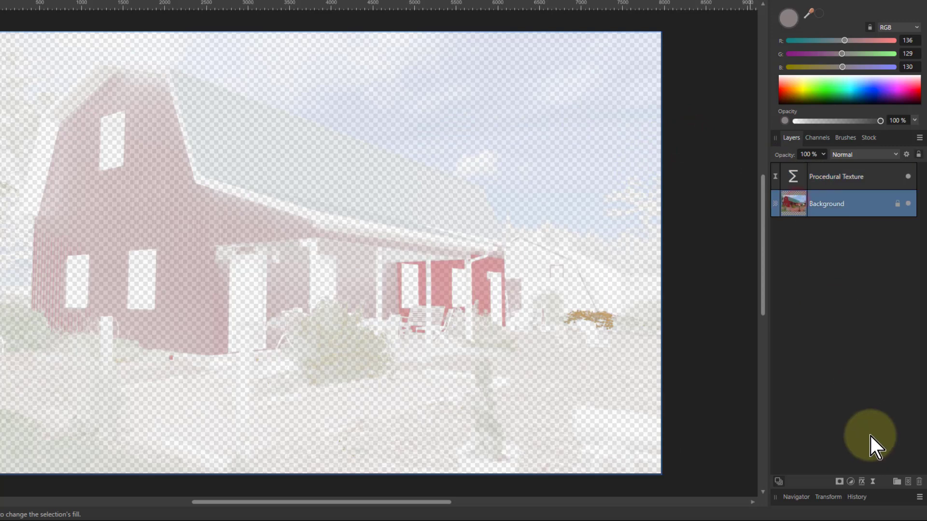
left_click(850, 482)
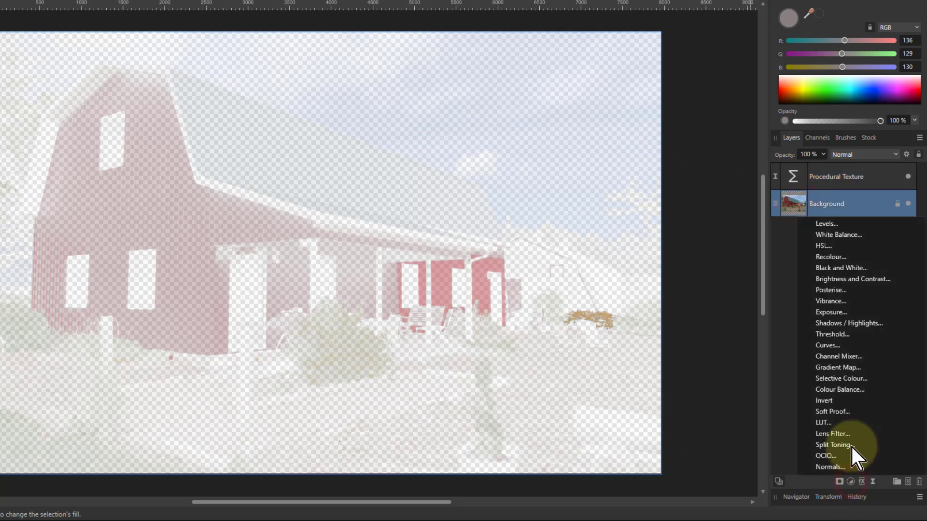
left_click(827, 346)
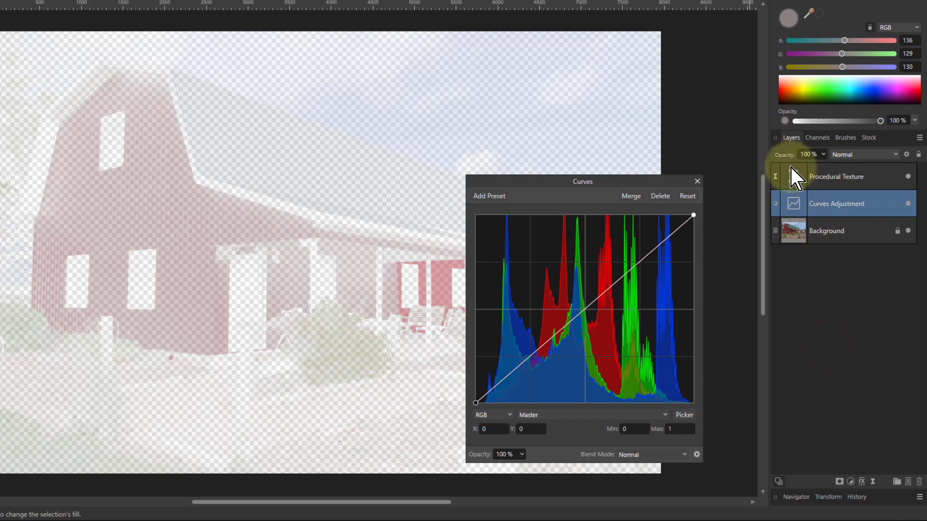
left_click_drag(791, 167, 796, 201)
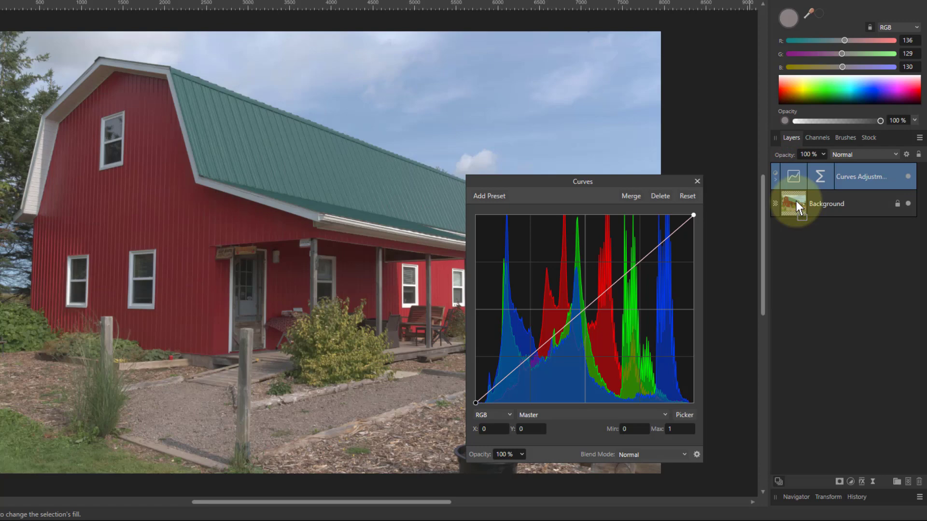
left_click(775, 178)
Pull the master curve down to about X 0.691, Y 0.446, deepening the red barn and blue sky
left_click_drag(625, 177, 800, 191)
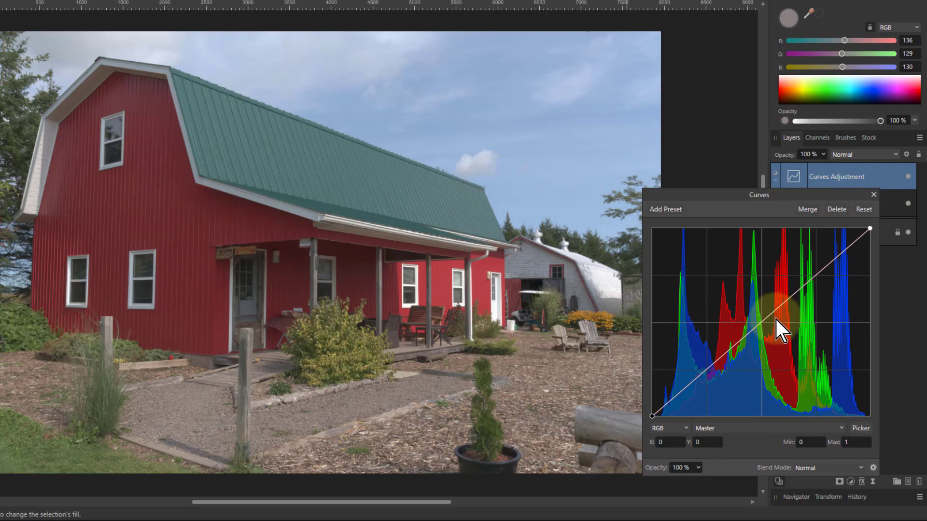
left_click_drag(770, 318, 802, 332)
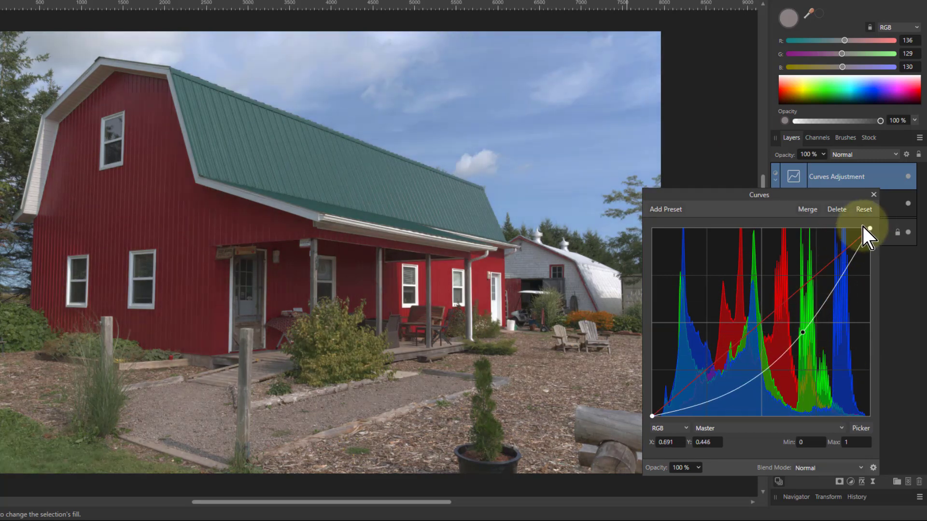